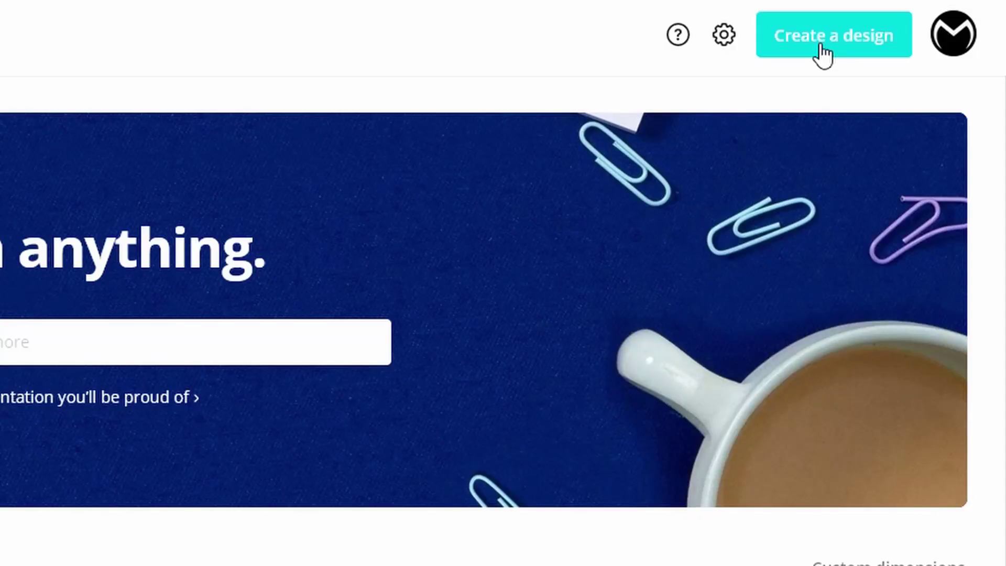
Create a new 1080p video design and fill its page with the dark teal gradient background
{"action": "left_click", "coordinate": [823, 50]}
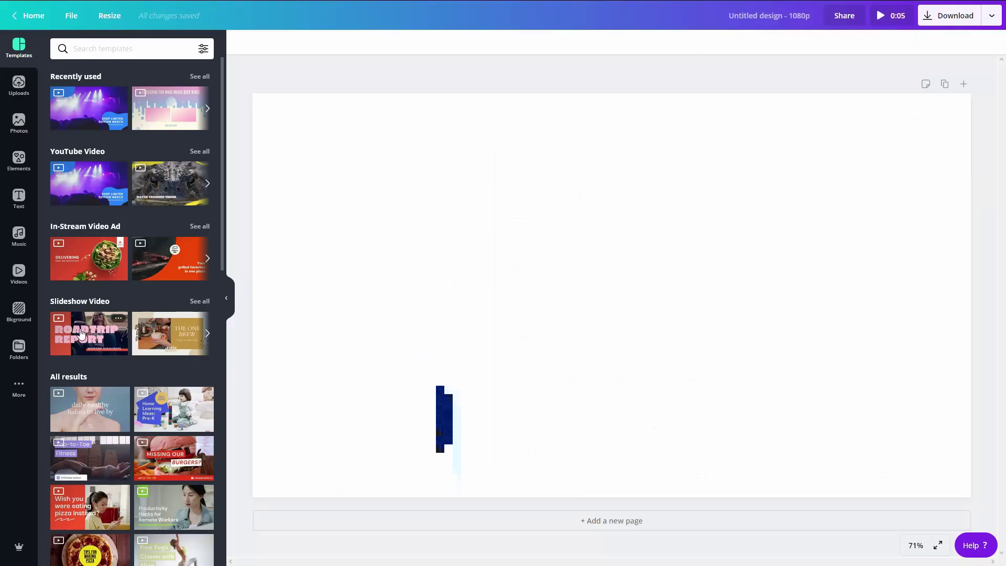
{"action": "left_click", "coordinate": [19, 313]}
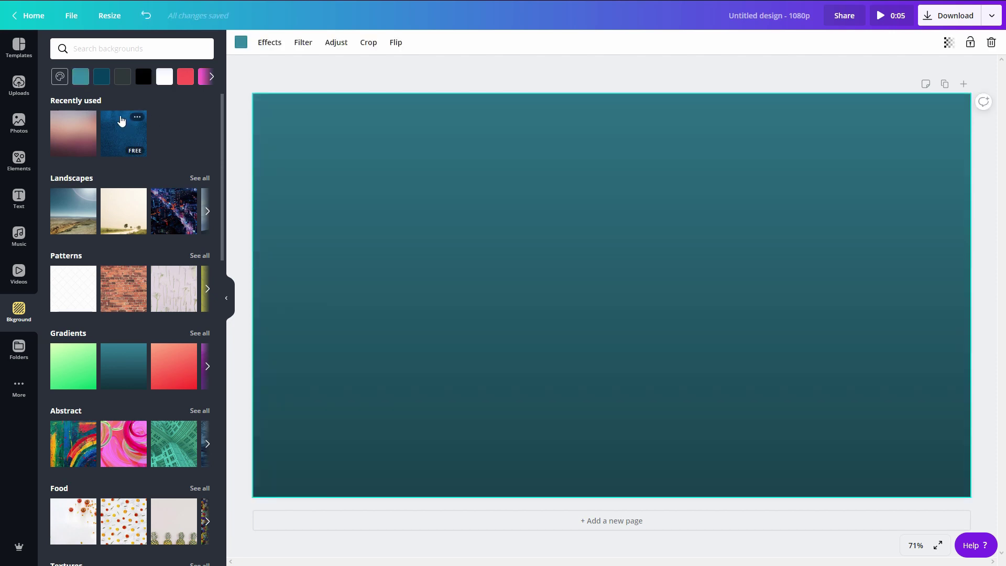
Add the round M logo from Uploads, shrink it and move it to the page's top centre
{"action": "left_click", "coordinate": [19, 85]}
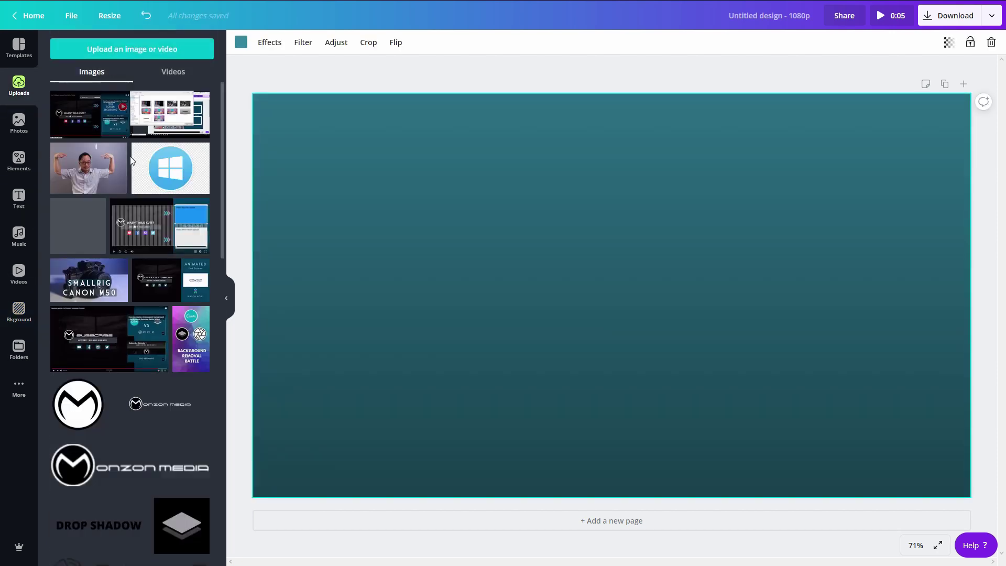
{"action": "scroll", "coordinate": [106, 301], "scroll_direction": "down", "scroll_amount": 2}
{"action": "left_click", "coordinate": [92, 291]}
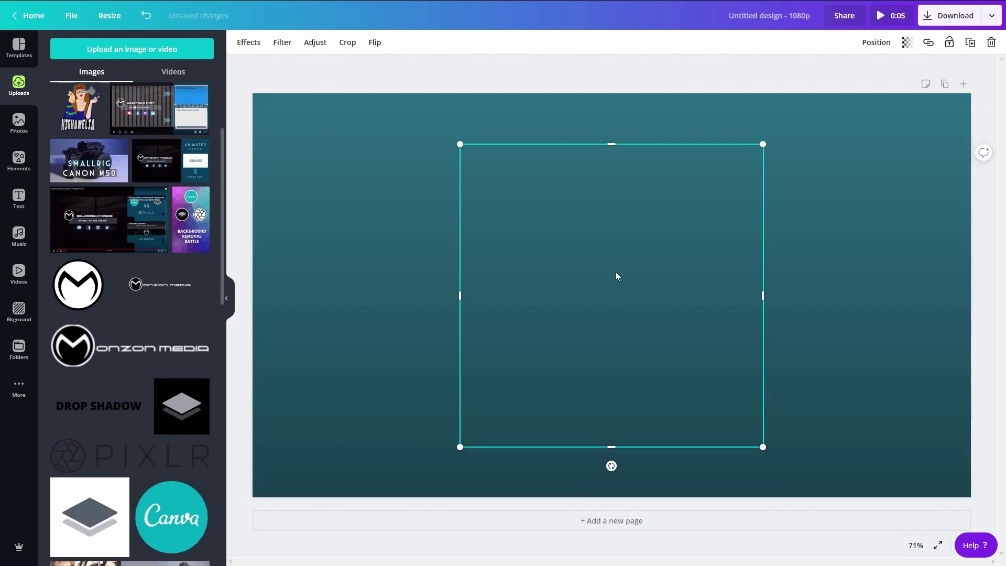
{"action": "left_click_drag", "start_coordinate": [763, 447], "coordinate": [719, 316]}
{"action": "left_click_drag", "start_coordinate": [602, 321], "coordinate": [604, 214]}
Add a heading reading 'MONZON MEDIA' below the logo and set it in the Dry Brush font
{"action": "left_click", "coordinate": [19, 200]}
{"action": "left_click", "coordinate": [158, 100]}
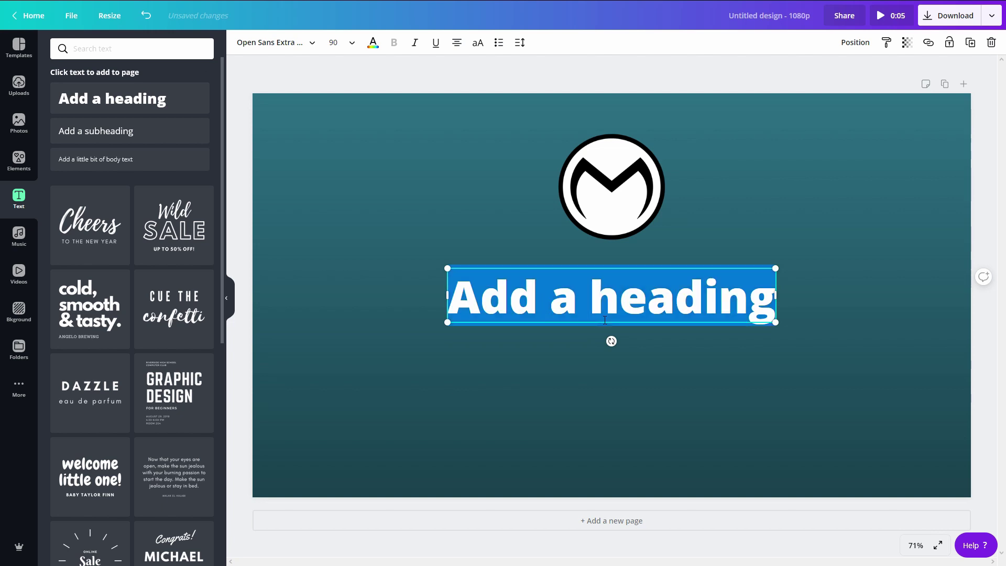
{"action": "type", "text": "MONZON M"}
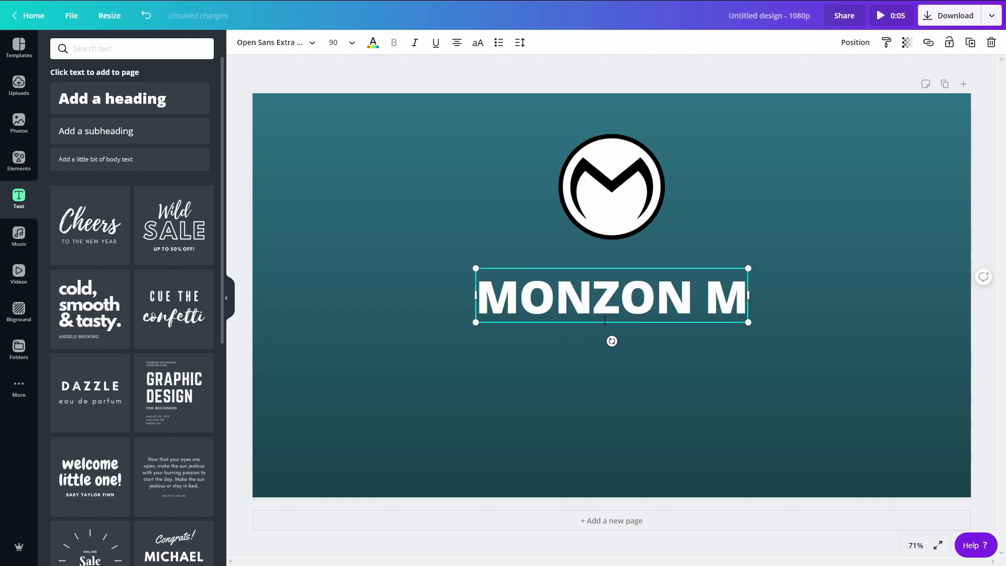
{"action": "type", "text": "EDIA"}
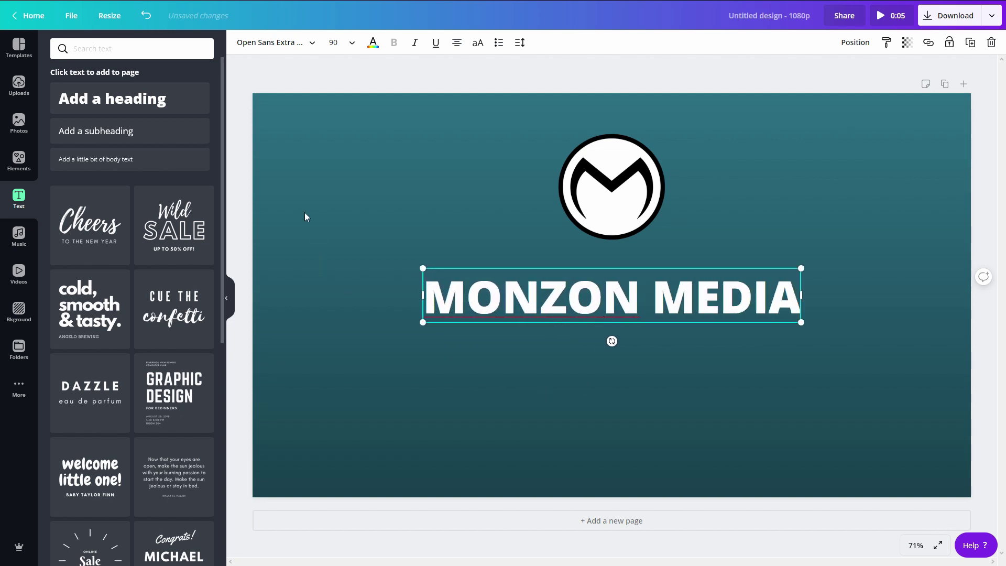
{"action": "left_click", "coordinate": [315, 43]}
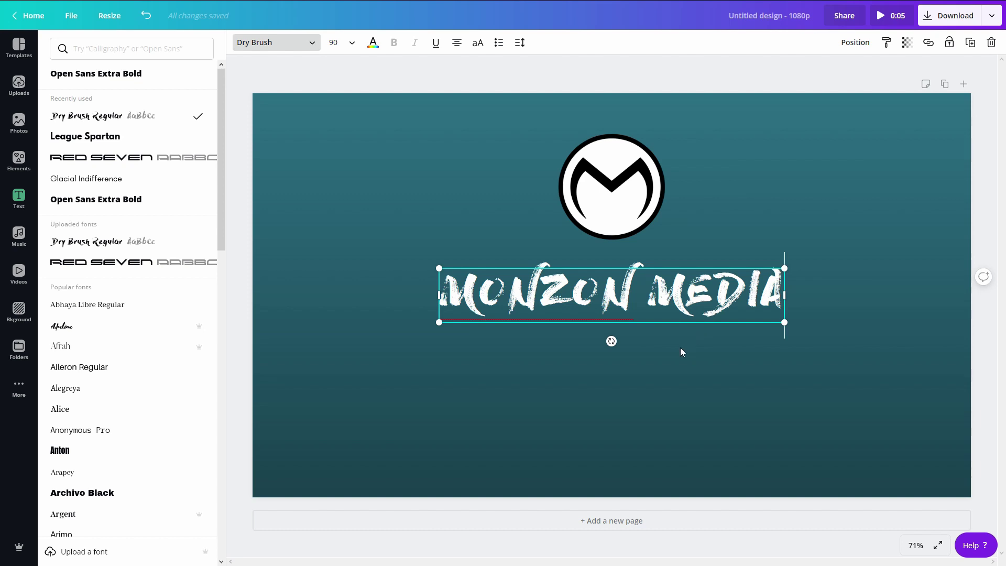
{"action": "key", "text": "Escape"}
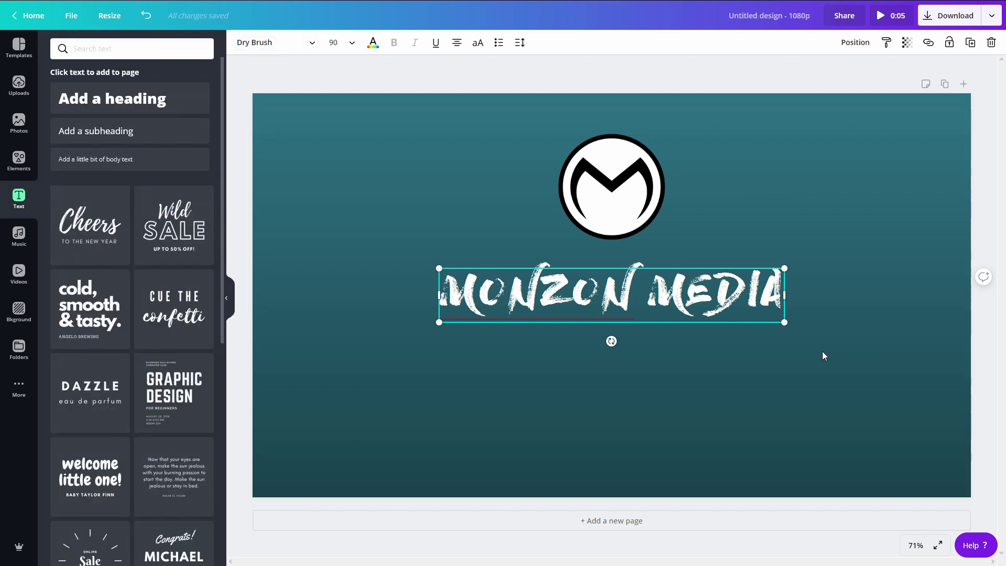
Try the Fade page animation on the page holding the logo and MONZON MEDIA title
{"action": "left_click", "coordinate": [232, 292]}
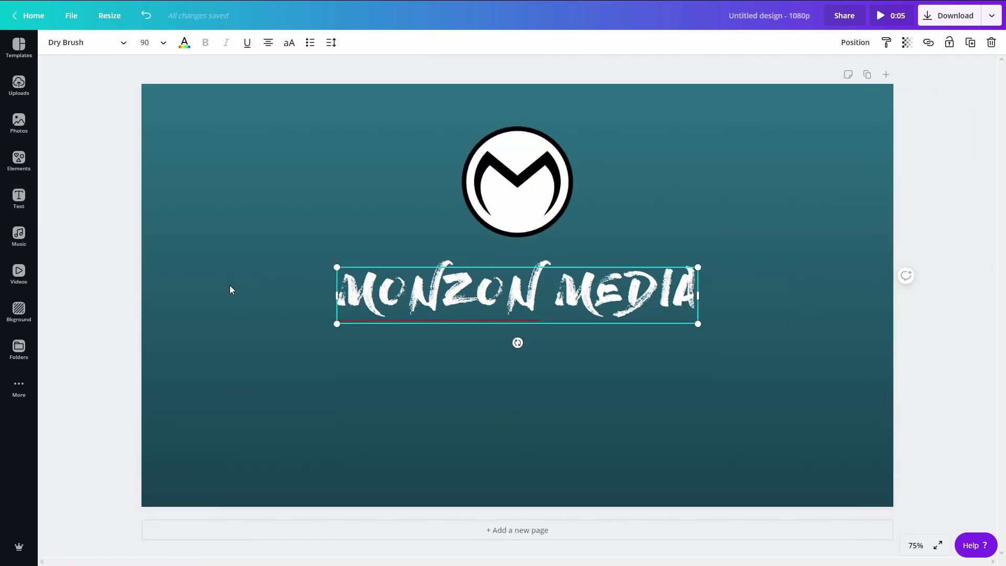
{"action": "left_click", "coordinate": [98, 119]}
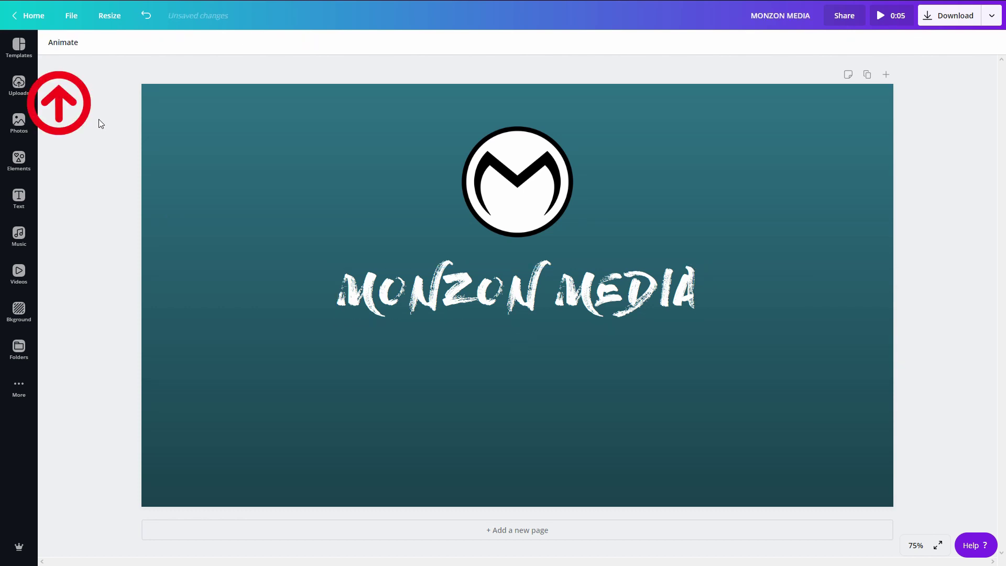
{"action": "left_click", "coordinate": [65, 43]}
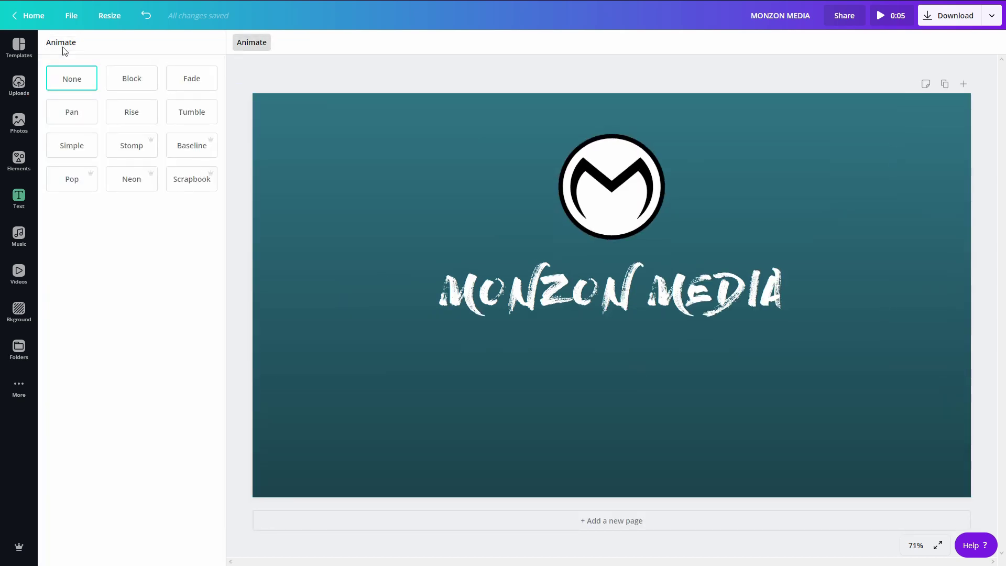
{"action": "left_click", "coordinate": [192, 85]}
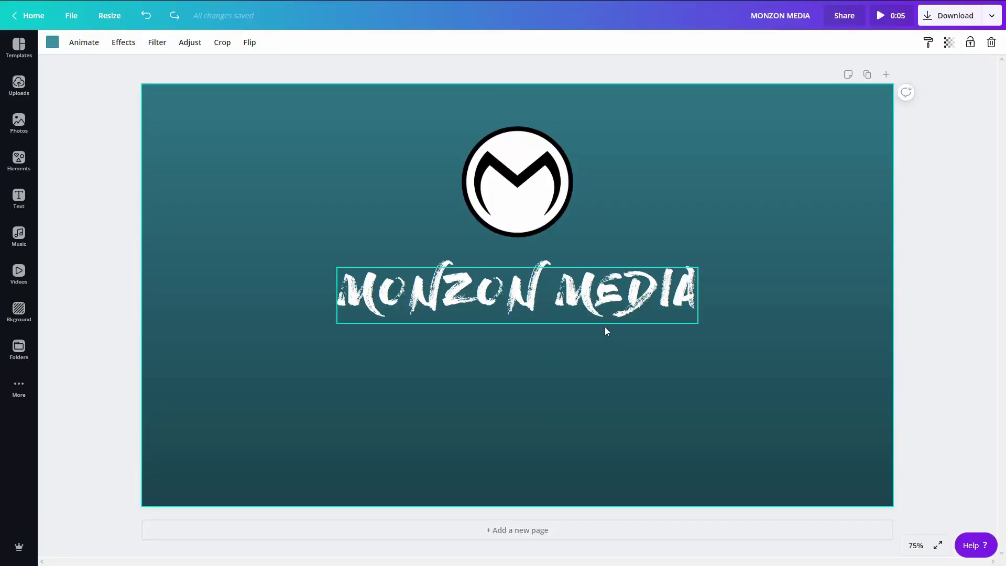
{"action": "left_click", "coordinate": [585, 309]}
Cut the word MEDIA out of the title and paste it as its own text box
{"action": "left_click", "coordinate": [585, 311]}
{"action": "left_click_drag", "start_coordinate": [557, 302], "coordinate": [714, 316]}
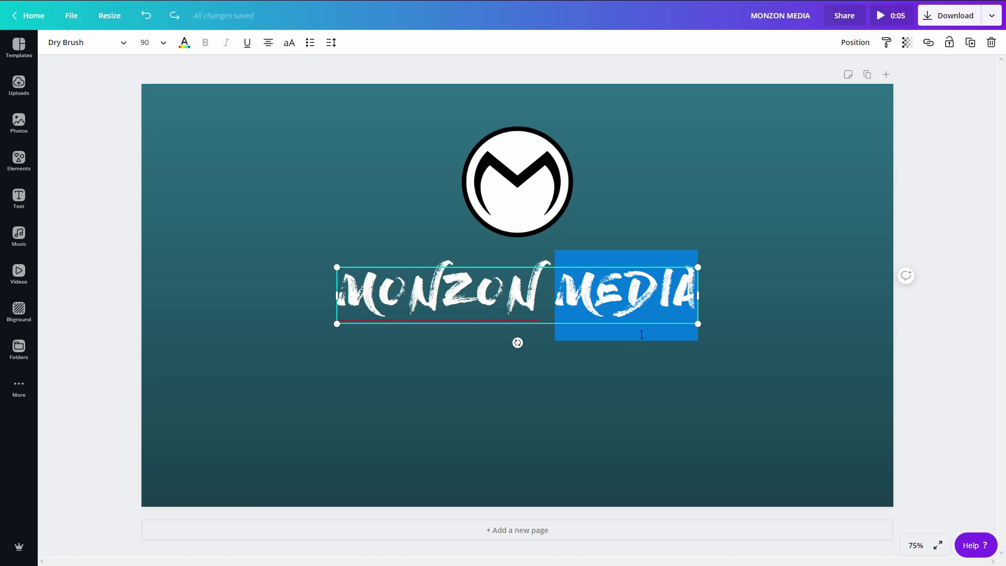
{"action": "key", "text": "ctrl+x"}
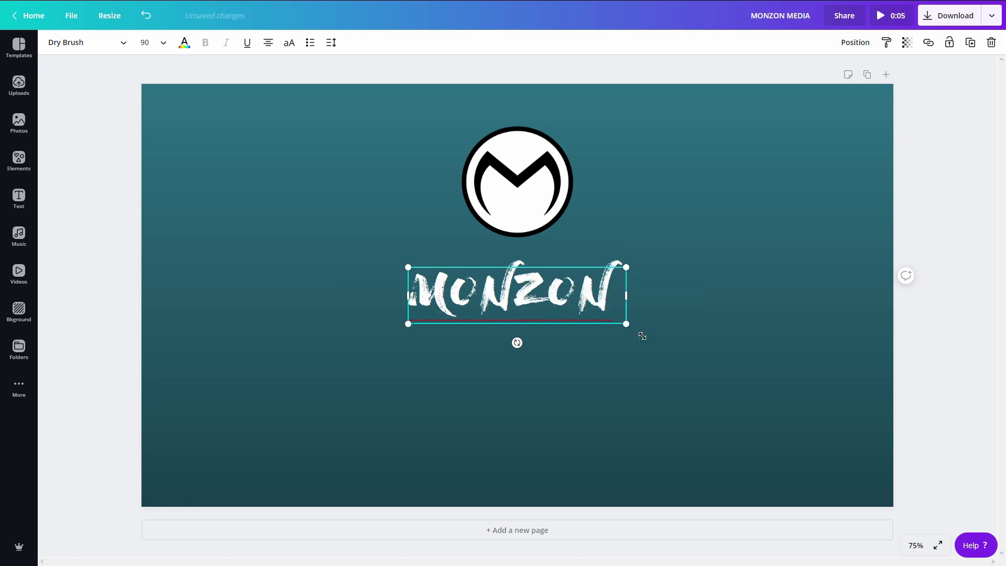
{"action": "key", "text": "ctrl+a"}
{"action": "key", "text": "ctrl+v"}
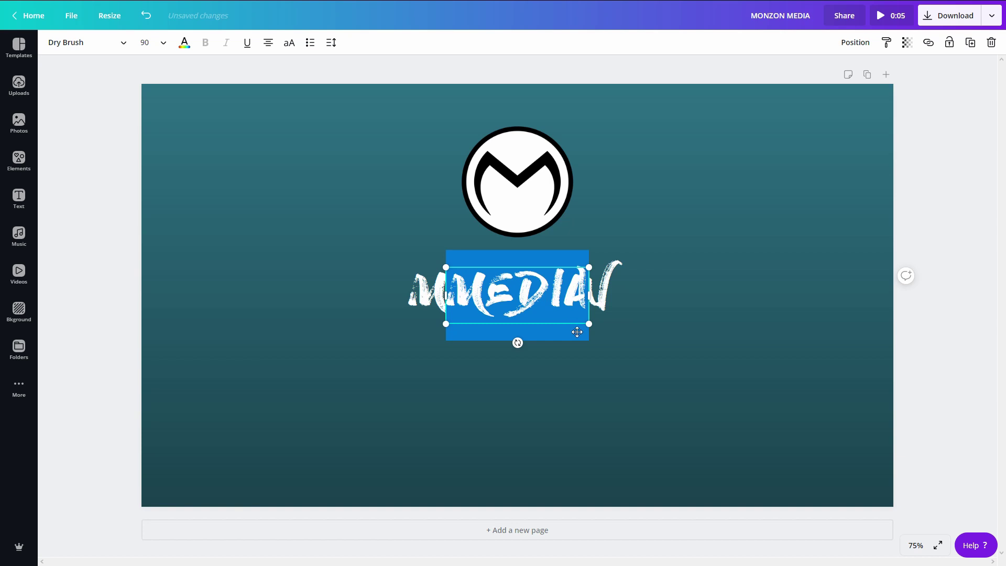
Place MEDIA to the right of MONZON and centre both words together under the logo
{"action": "left_click_drag", "start_coordinate": [577, 332], "coordinate": [766, 330]}
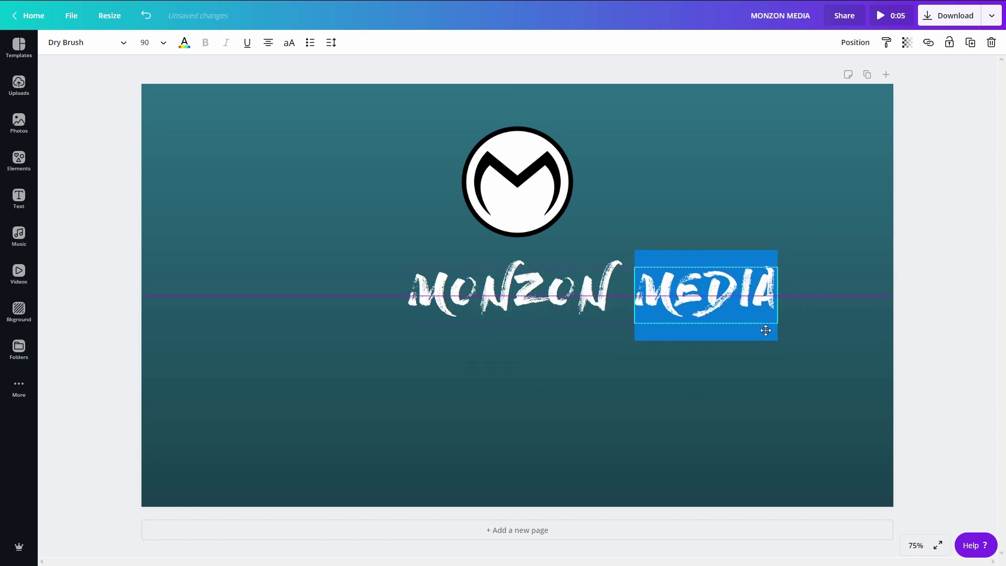
{"action": "left_click", "coordinate": [578, 313], "text": "shift"}
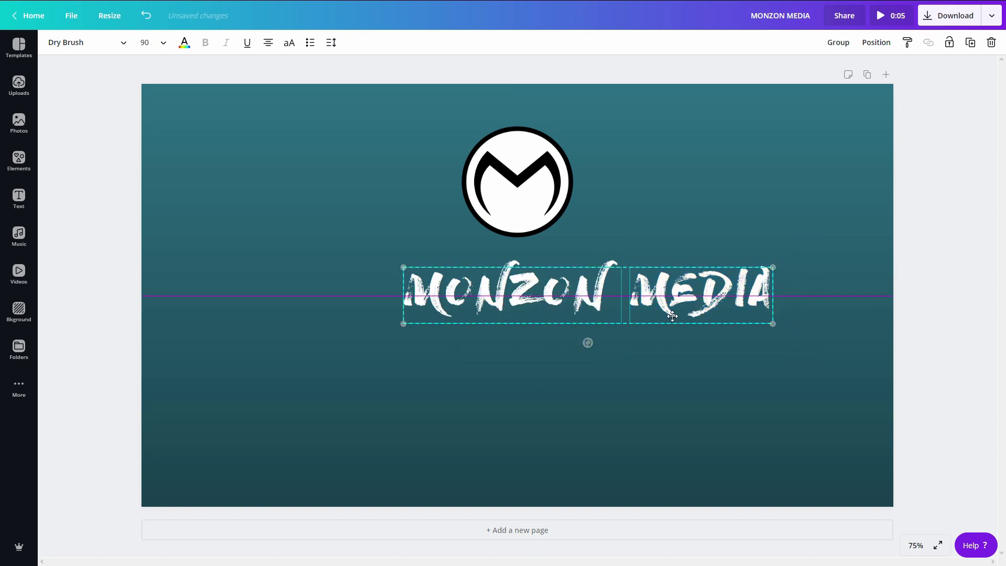
{"action": "left_click_drag", "start_coordinate": [673, 316], "coordinate": [623, 301]}
{"action": "left_click", "coordinate": [646, 374]}
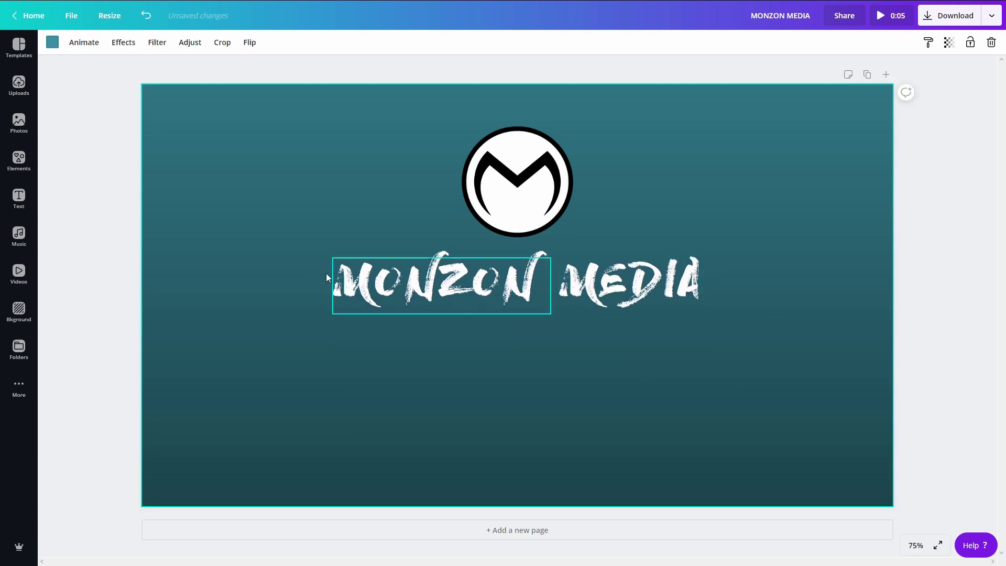
Apply the Tumble page animation and replay its preview
{"action": "left_click", "coordinate": [86, 42]}
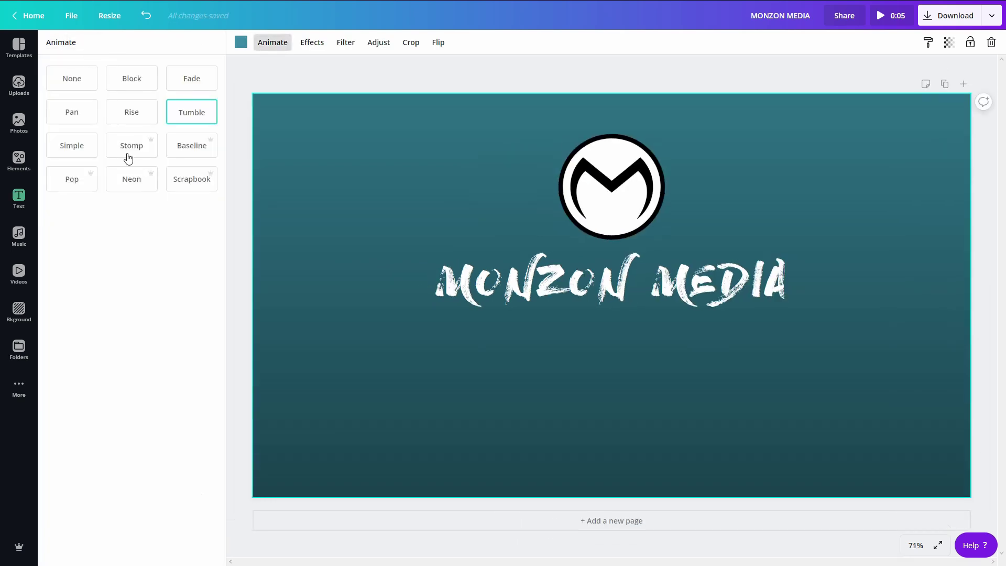
{"action": "left_click", "coordinate": [204, 121]}
{"action": "left_click", "coordinate": [204, 122]}
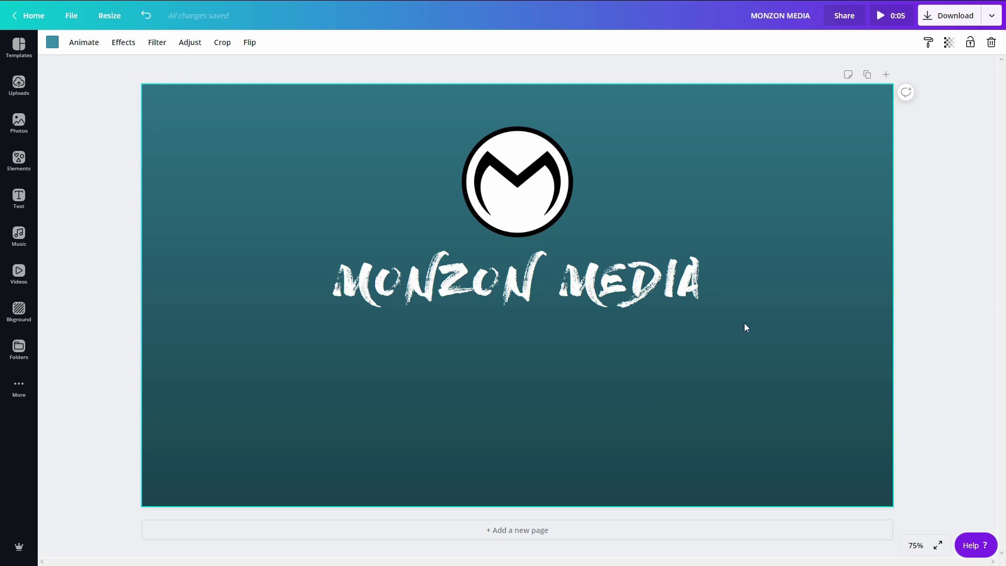
Group the M logo, MONZON and MEDIA into a single element, then bring up page animations
{"action": "left_click_drag", "start_coordinate": [747, 144], "coordinate": [175, 339]}
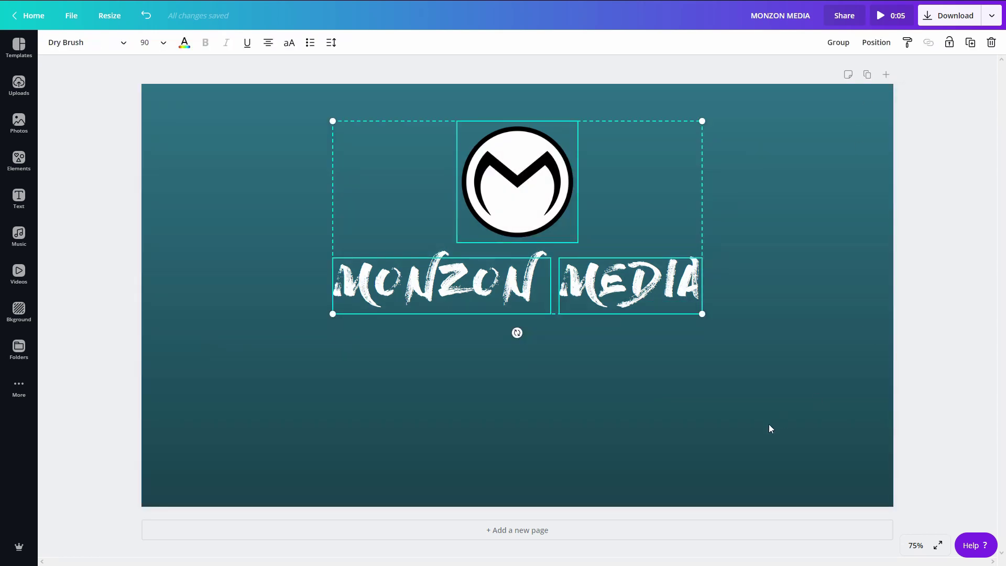
{"action": "left_click", "coordinate": [839, 42]}
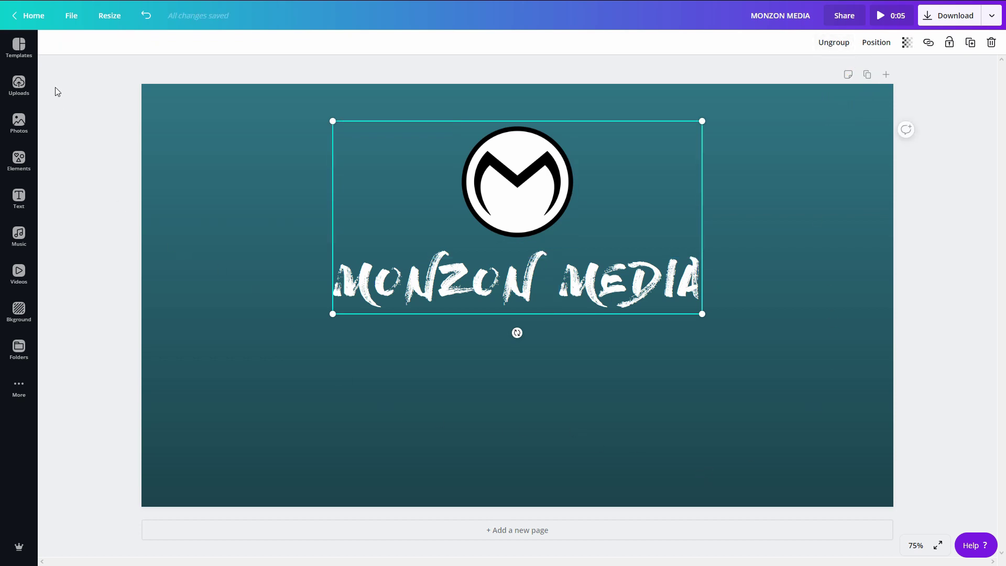
{"action": "left_click", "coordinate": [68, 136]}
{"action": "left_click", "coordinate": [63, 41]}
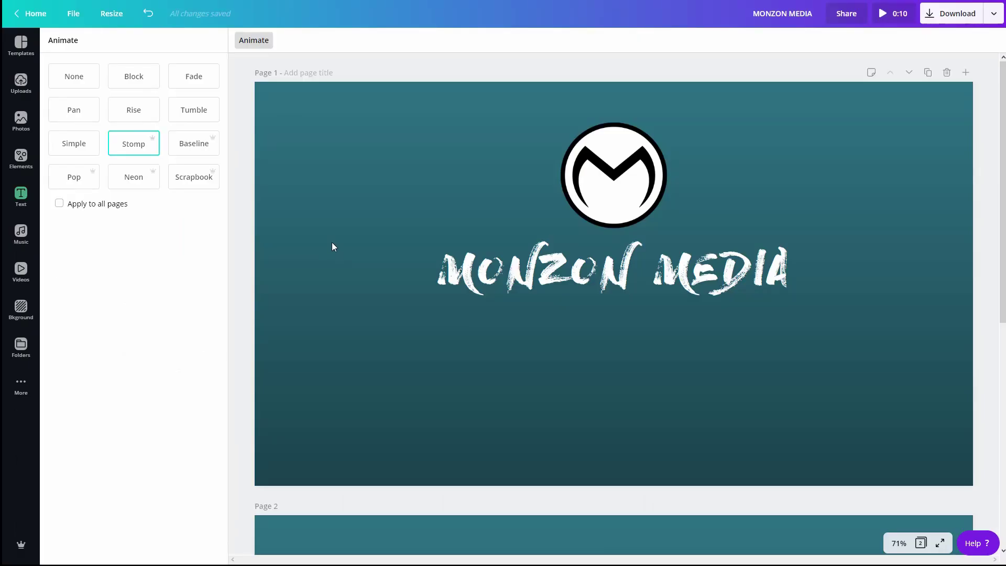
Give the first page the Stomp animation
{"action": "left_click", "coordinate": [581, 413]}
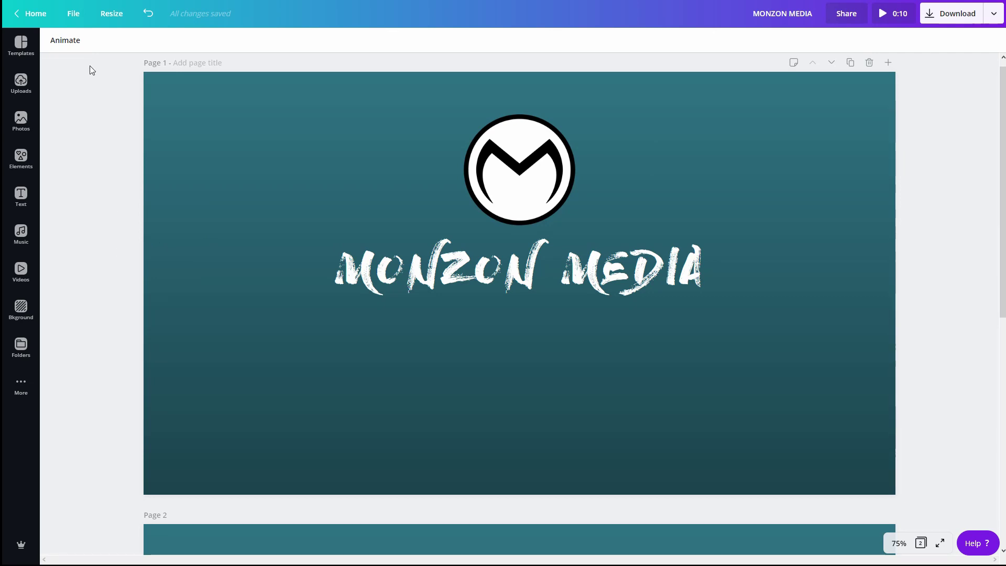
{"action": "left_click", "coordinate": [75, 42]}
{"action": "left_click", "coordinate": [145, 153]}
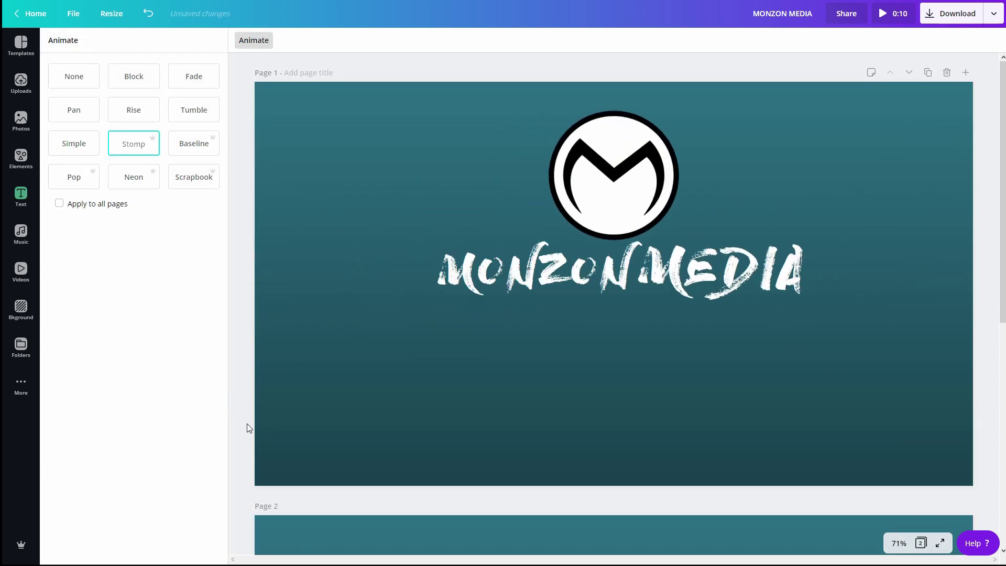
{"action": "scroll", "coordinate": [246, 405], "scroll_direction": "down", "scroll_amount": 8}
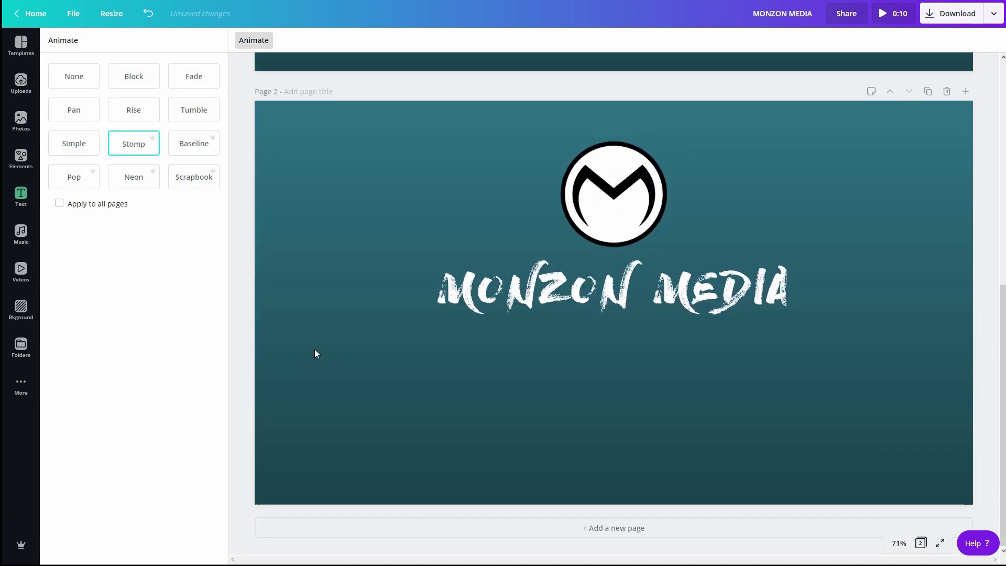
{"action": "left_click", "coordinate": [314, 349]}
Give the second page the Tumble animation and preview the design full screen
{"action": "left_click", "coordinate": [66, 43]}
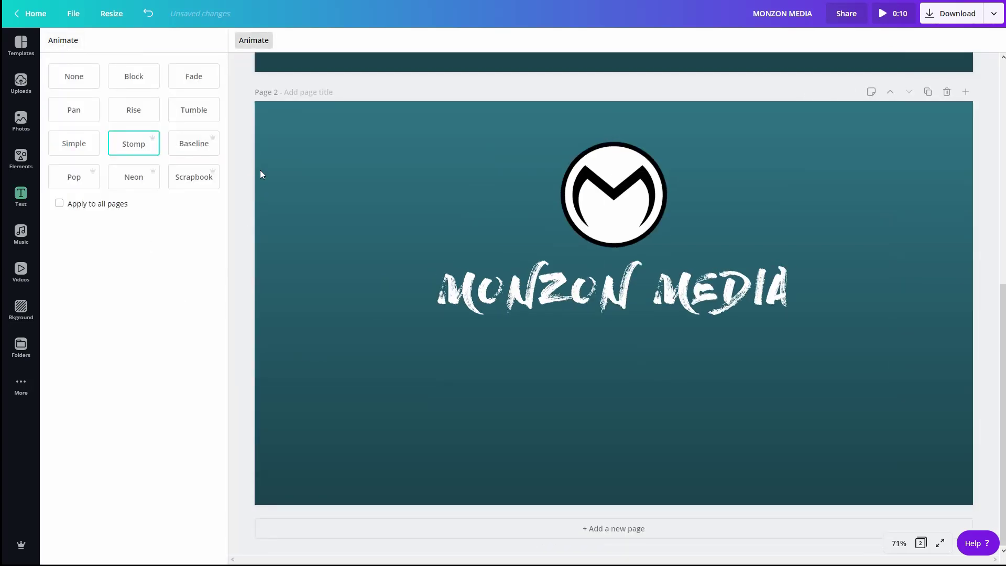
{"action": "left_click", "coordinate": [207, 120]}
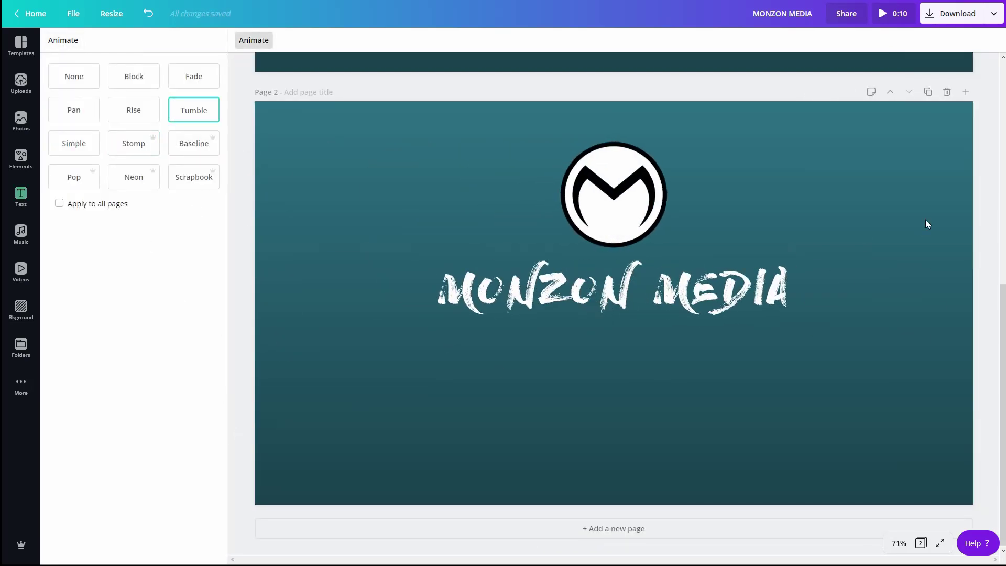
{"action": "scroll", "coordinate": [927, 246], "scroll_direction": "up", "scroll_amount": 5}
{"action": "scroll", "coordinate": [929, 271], "scroll_direction": "up", "scroll_amount": 2}
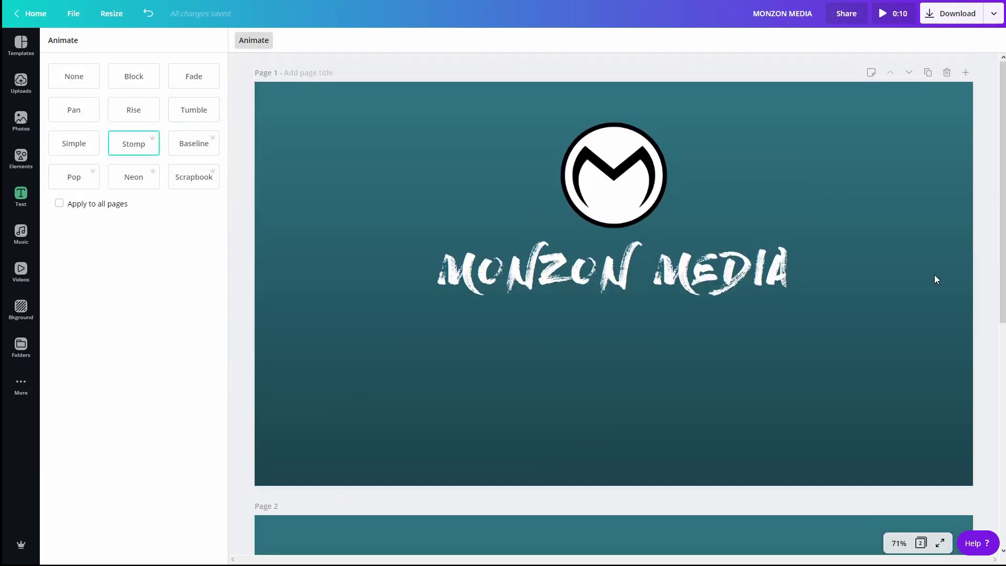
{"action": "left_click", "coordinate": [886, 16]}
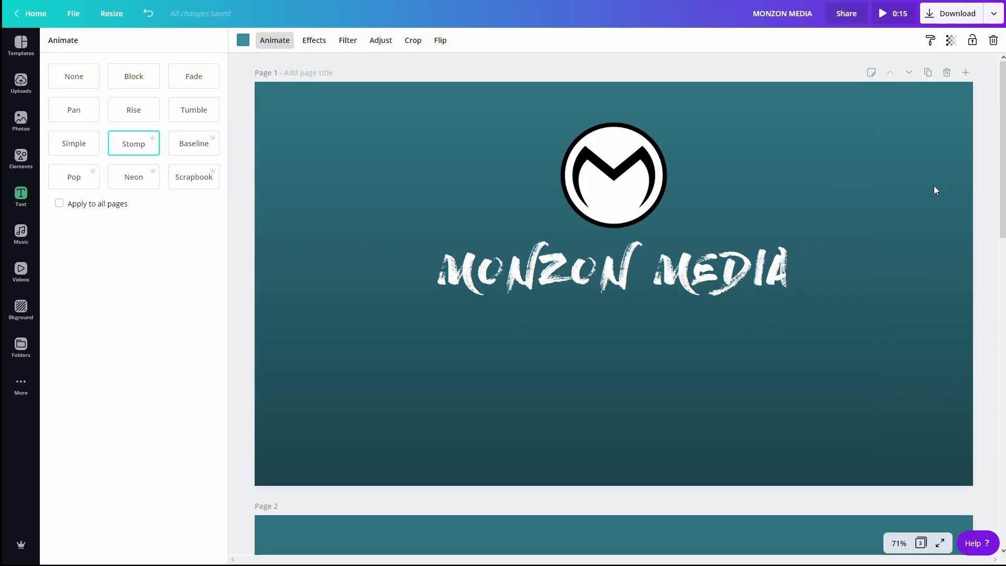
Download all pages as an MP4 video, then show the uploaded videos
{"action": "left_click", "coordinate": [961, 19]}
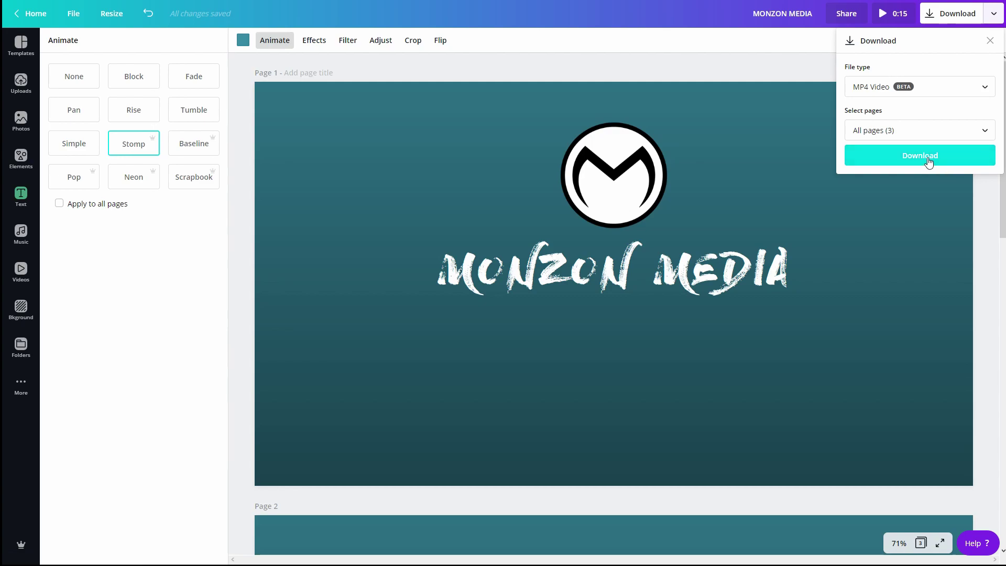
{"action": "left_click", "coordinate": [928, 159]}
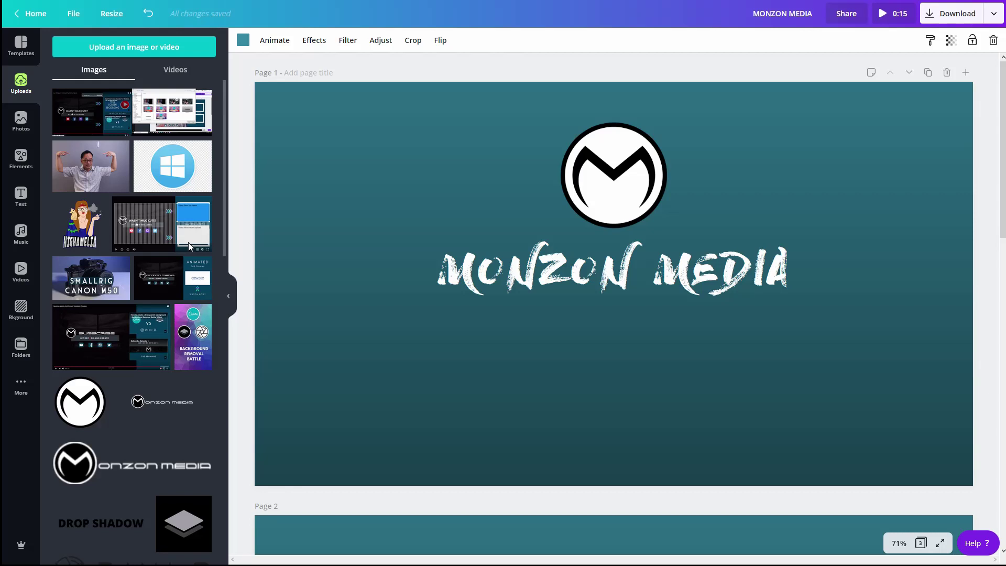
{"action": "left_click", "coordinate": [175, 69]}
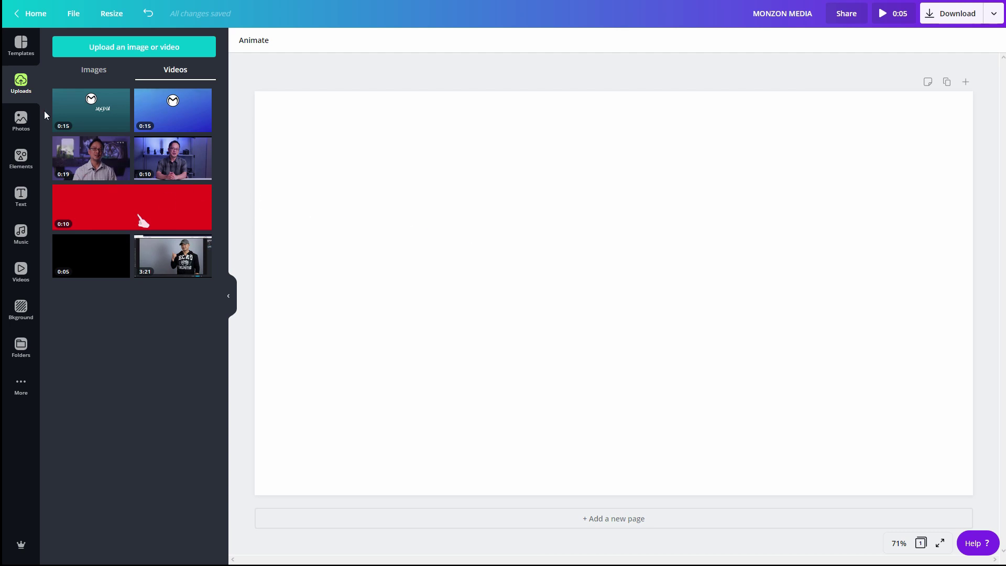
Fill the blank page with the 0:15 MONZON MEDIA video from Uploads and select it
{"action": "left_click_drag", "start_coordinate": [111, 107], "coordinate": [297, 127]}
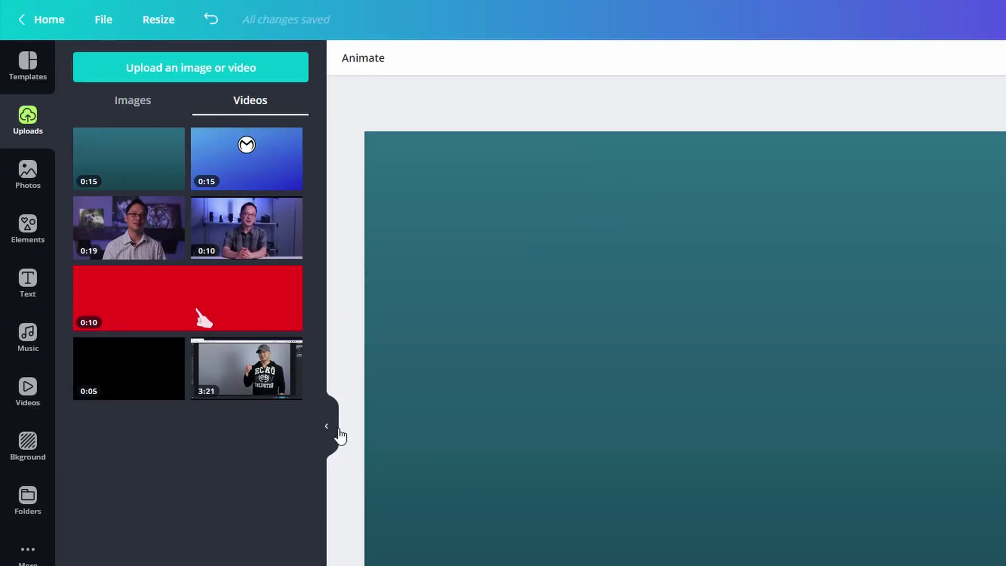
{"action": "left_click", "coordinate": [336, 429]}
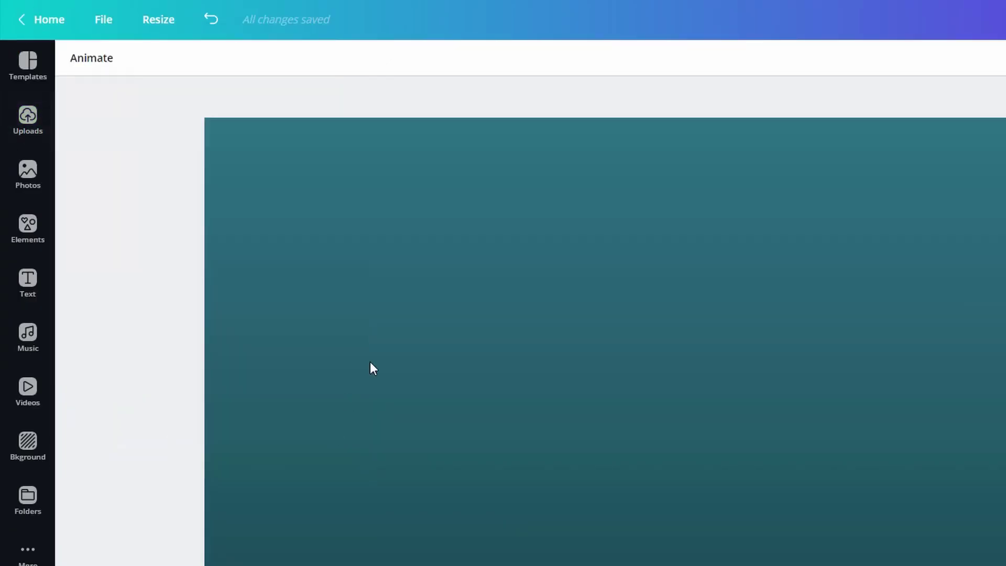
{"action": "left_click", "coordinate": [379, 344]}
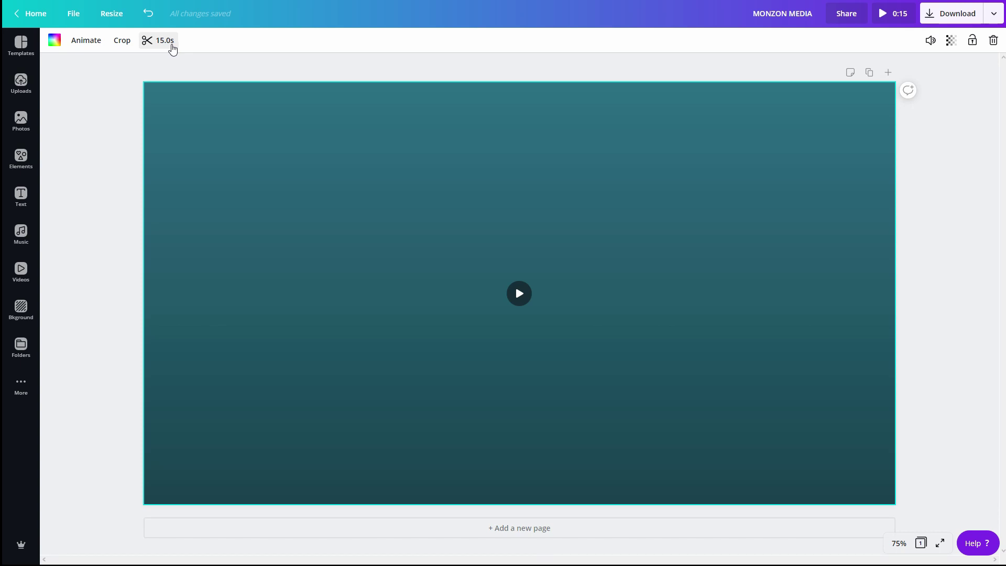
Trim the MONZON MEDIA background video from 15.0s down to its first 2.0 seconds
{"action": "left_click", "coordinate": [171, 47]}
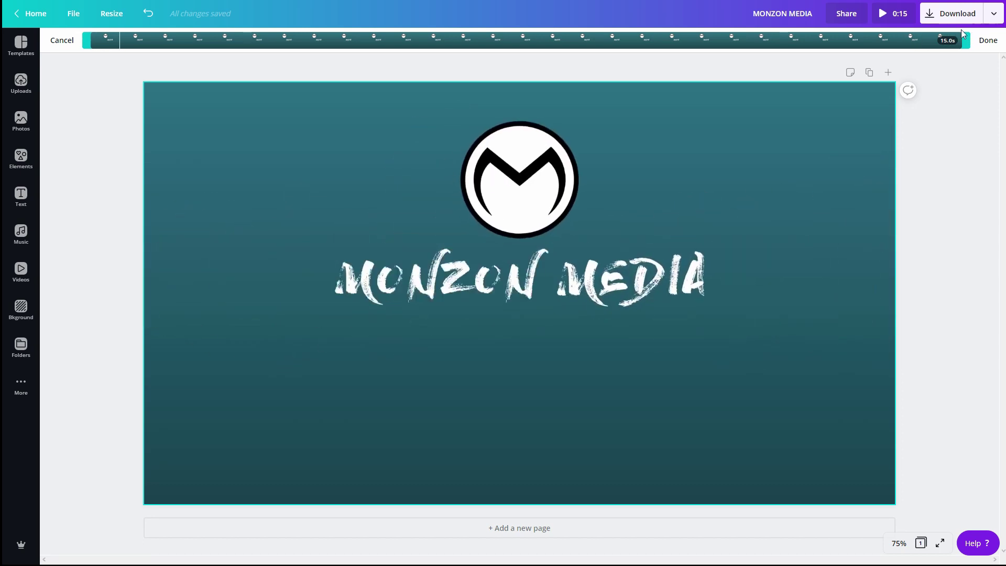
{"action": "left_click_drag", "start_coordinate": [972, 41], "coordinate": [235, 37]}
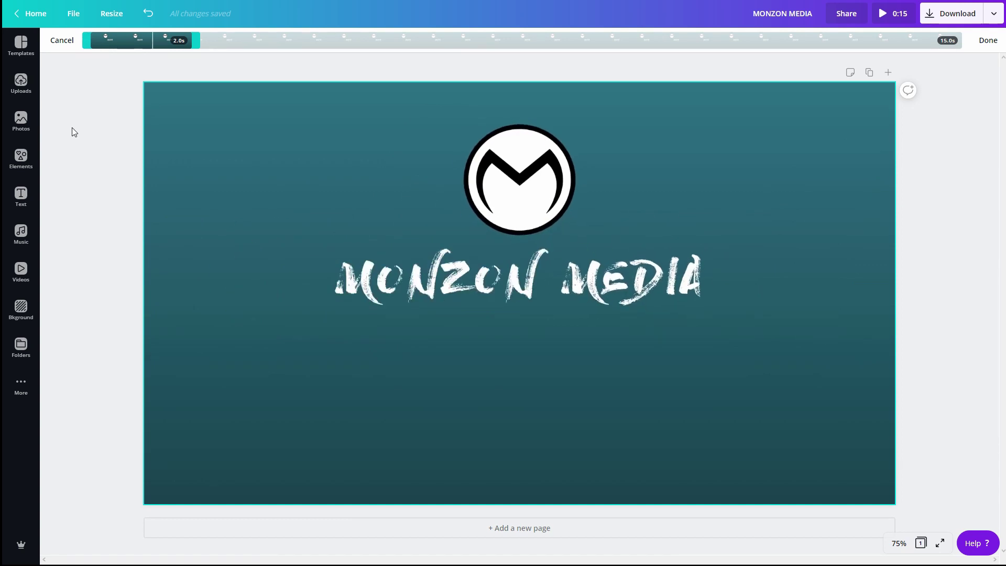
{"action": "left_click", "coordinate": [755, 330]}
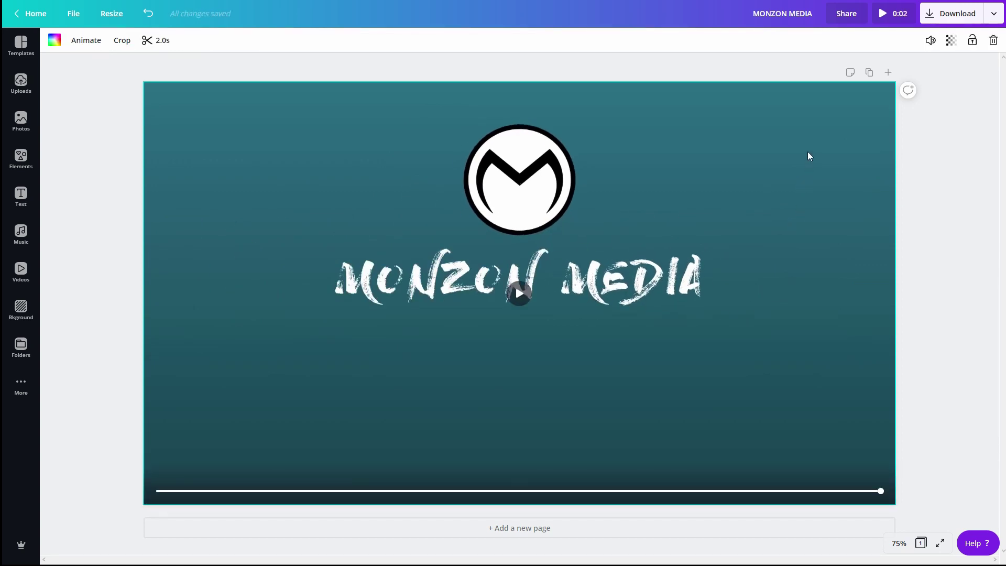
Copy the page and cut Page 2's video to a later 2.0-second section, totalling 0:04
{"action": "left_click", "coordinate": [871, 74]}
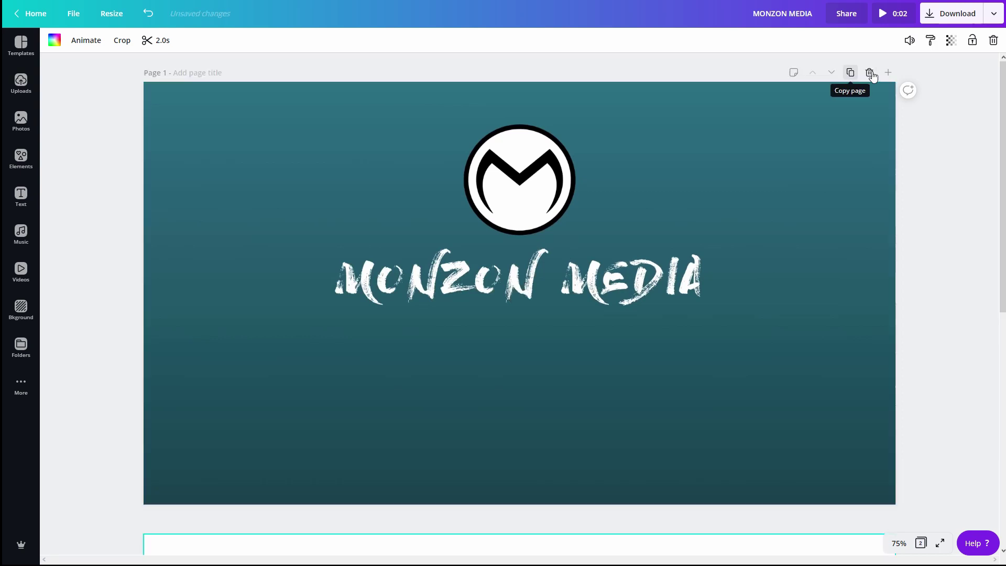
{"action": "left_click", "coordinate": [156, 41]}
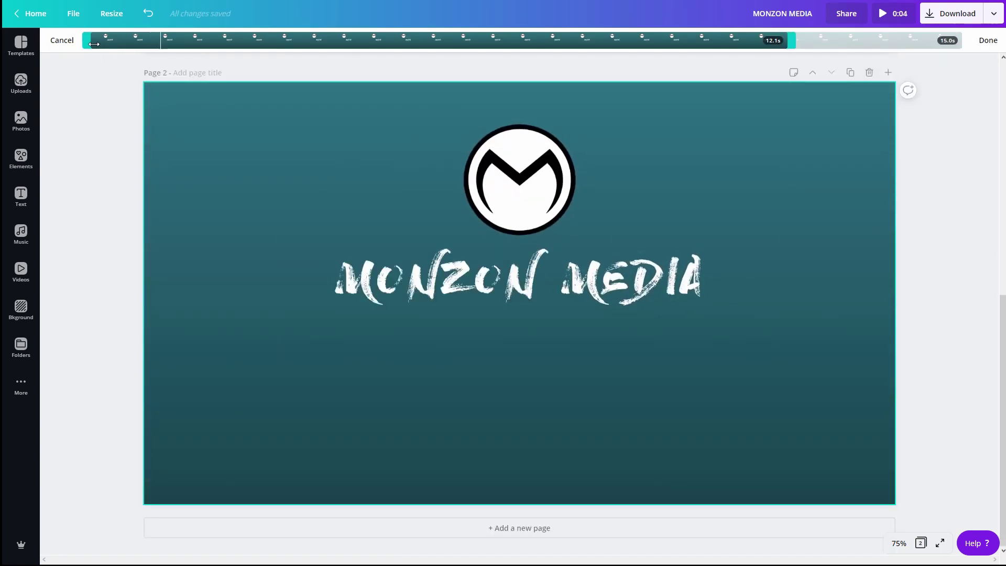
{"action": "left_click_drag", "start_coordinate": [94, 44], "coordinate": [624, 46]}
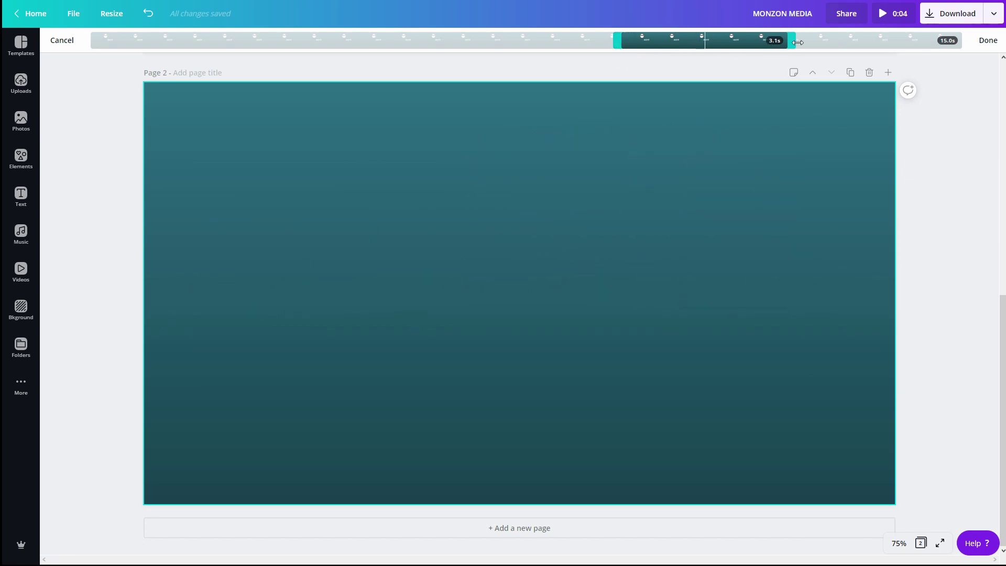
{"action": "left_click_drag", "start_coordinate": [797, 42], "coordinate": [759, 40]}
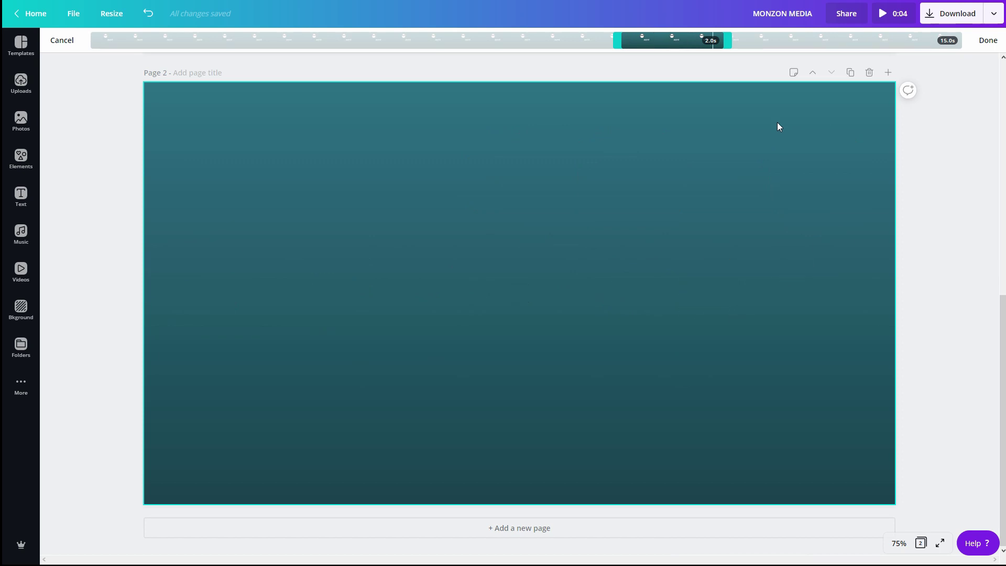
{"action": "left_click", "coordinate": [991, 41]}
{"action": "scroll", "coordinate": [964, 301], "scroll_direction": "up", "scroll_amount": 5}
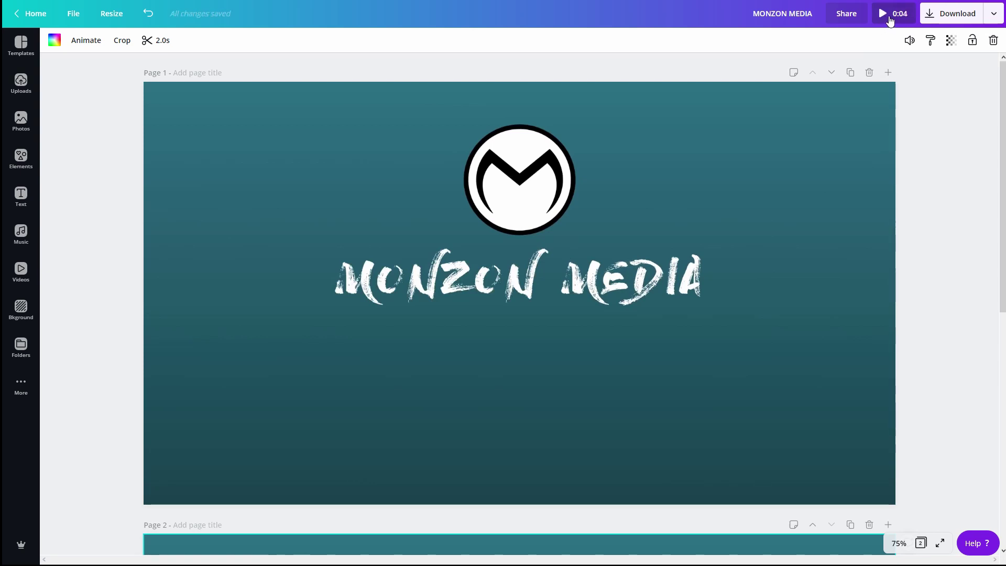
Play the 0:04 MONZON MEDIA design in the full-screen preview
{"action": "left_click", "coordinate": [886, 21]}
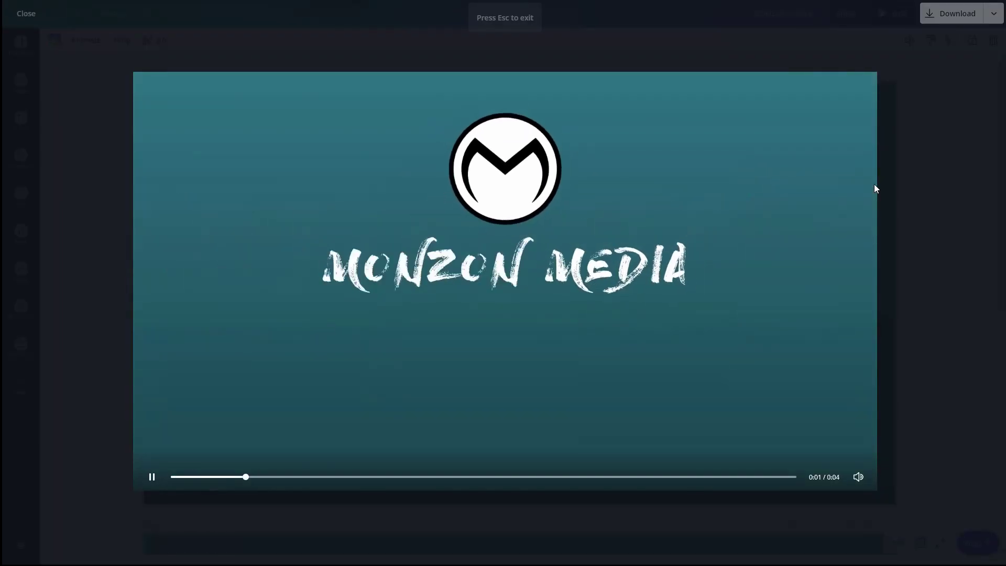